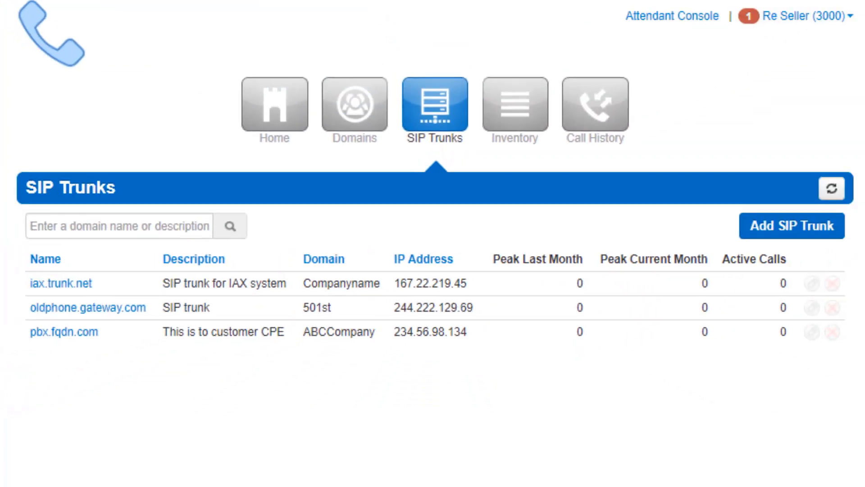
Start a new SIP trunk and name it pbx.hostname.net
left_click(733, 181)
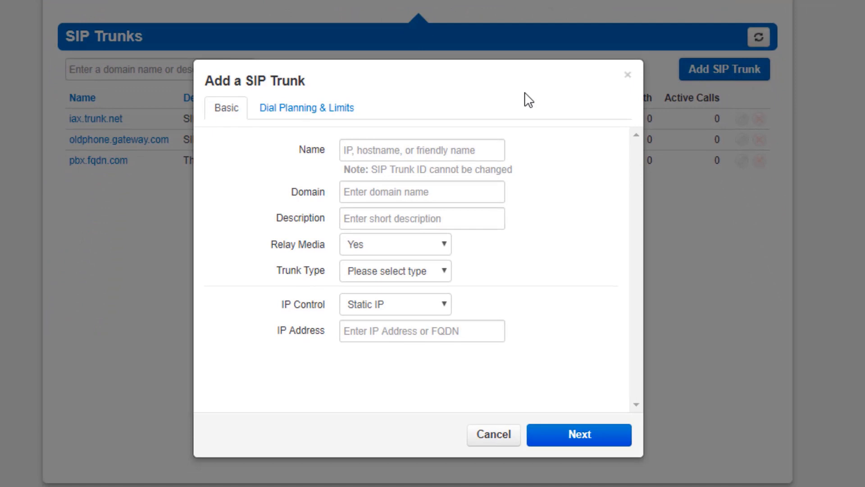
left_click(434, 155)
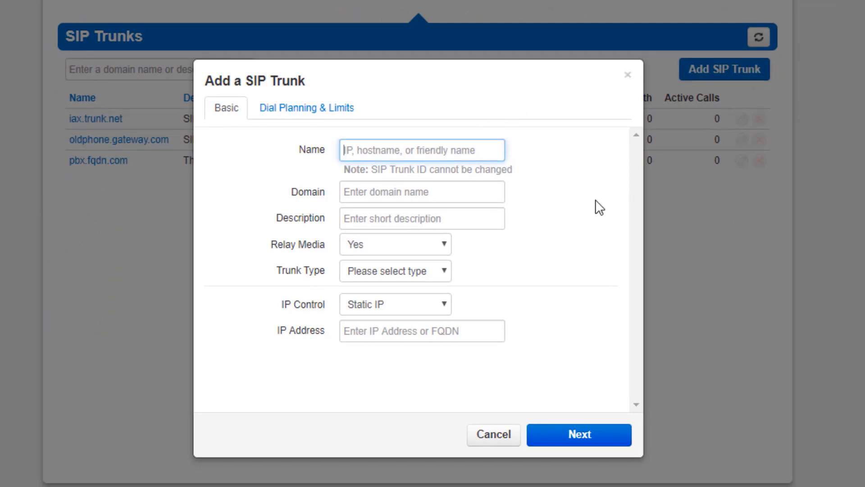
type("pbx.")
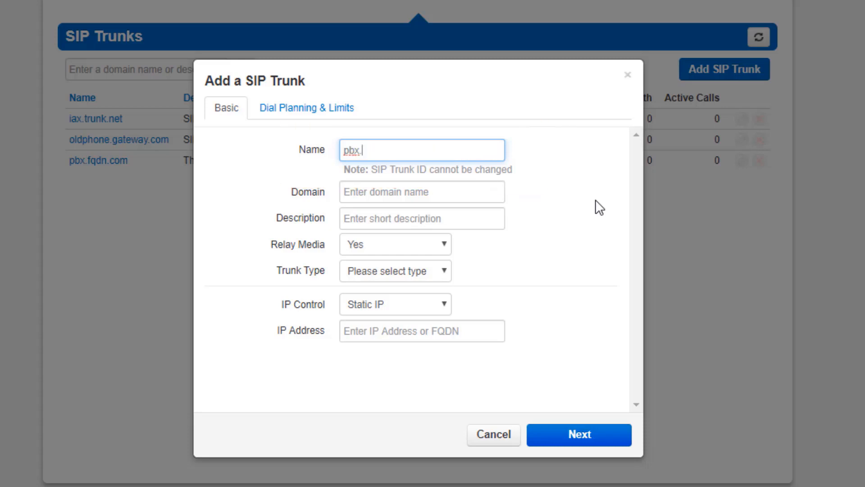
type("hostname.net")
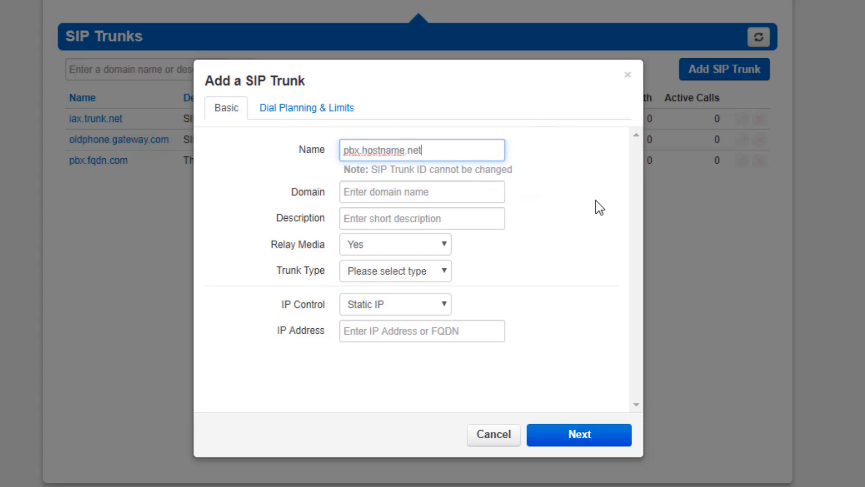
Assign the new trunk to the ABCCompany domain and describe it as "SIP trunk to ABC Company"
key("Tab")
key("Down")
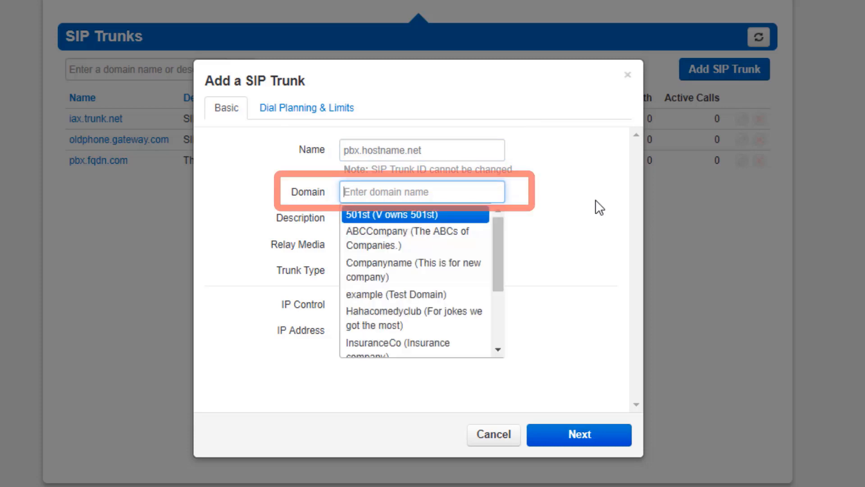
key("Down")
key("Return")
key("Tab")
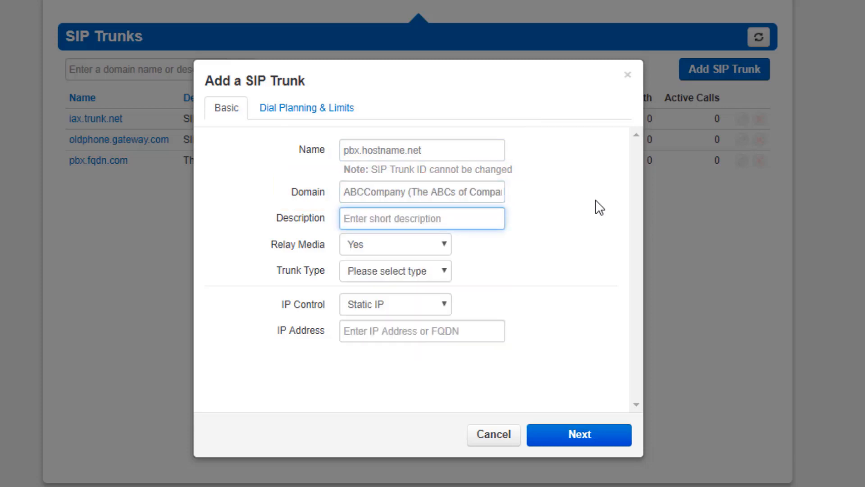
type("SIP trunk ")
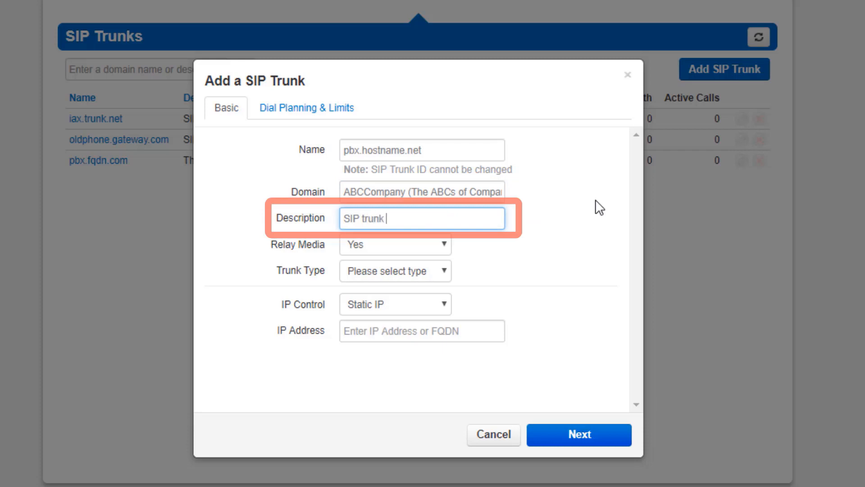
type("to ABC Company")
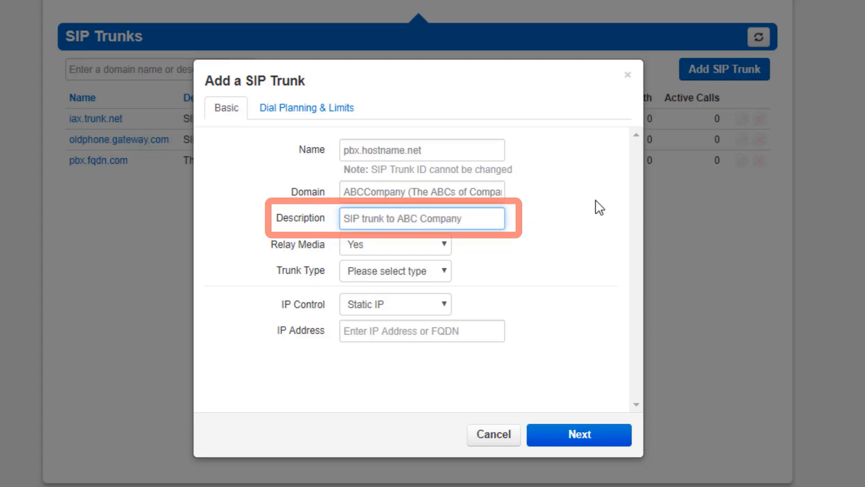
Switch Relay Media to No and back to Yes, and set the Trunk Type to Bidirectional
left_click(435, 251)
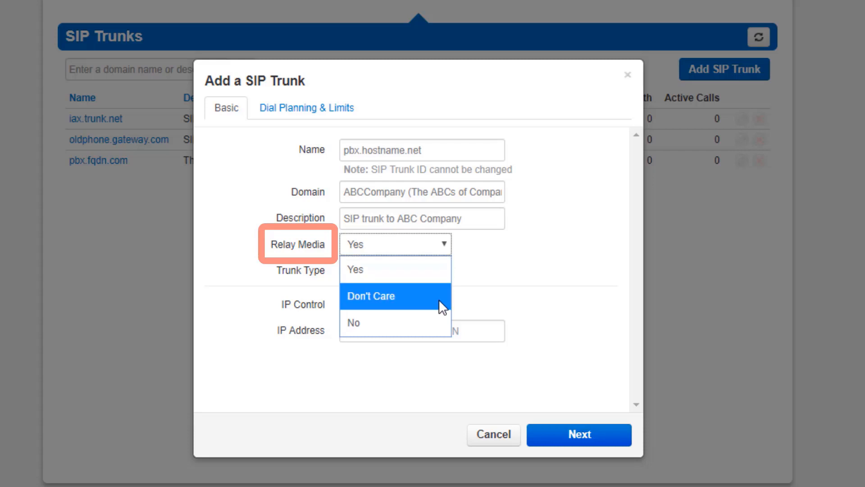
left_click(425, 328)
left_click(427, 252)
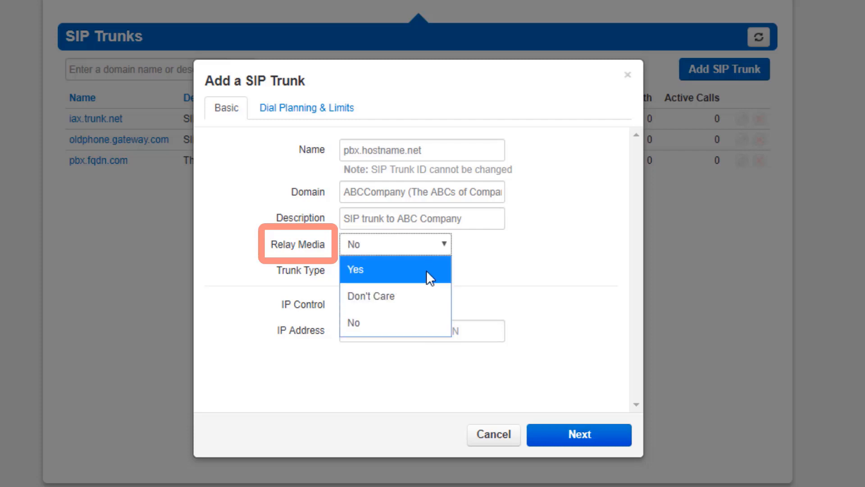
left_click(426, 273)
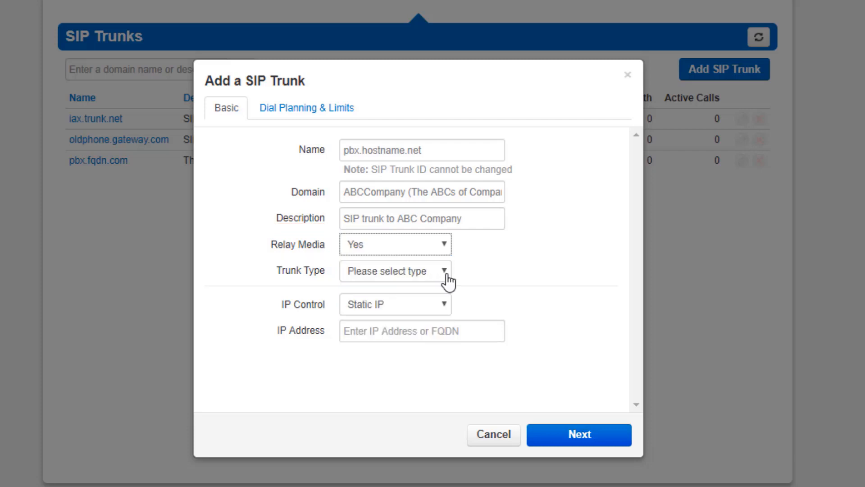
left_click(446, 275)
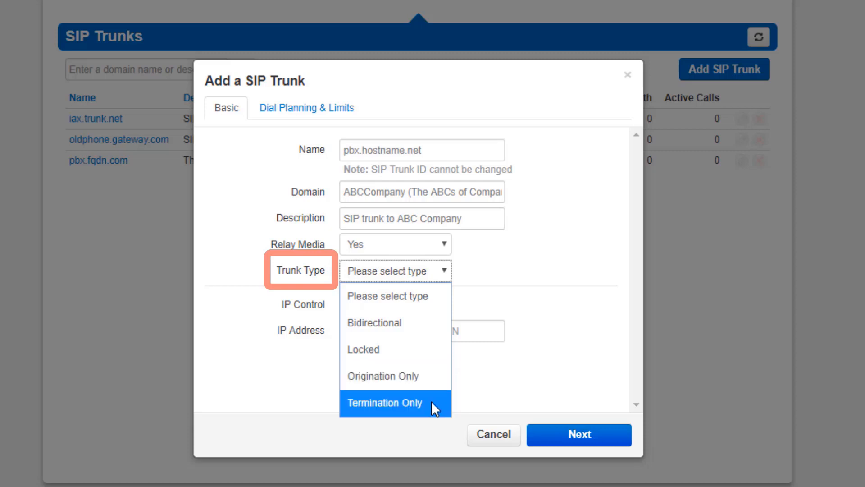
left_click(436, 321)
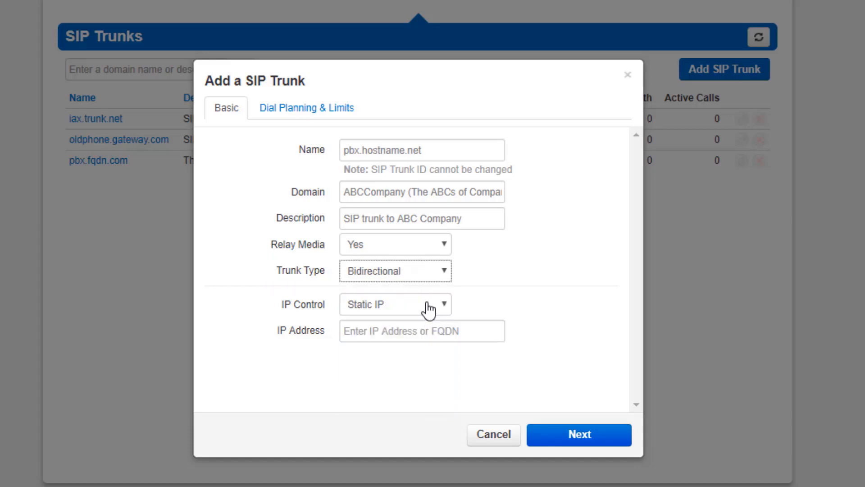
Set IP Control to Static IP and enter 129.67.244.67 as the trunk's IP address
left_click(429, 310)
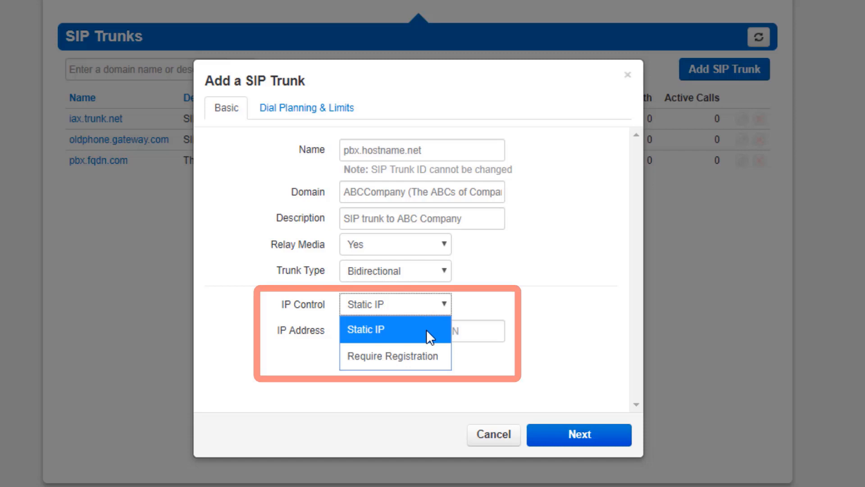
left_click(427, 329)
left_click(423, 331)
type("12")
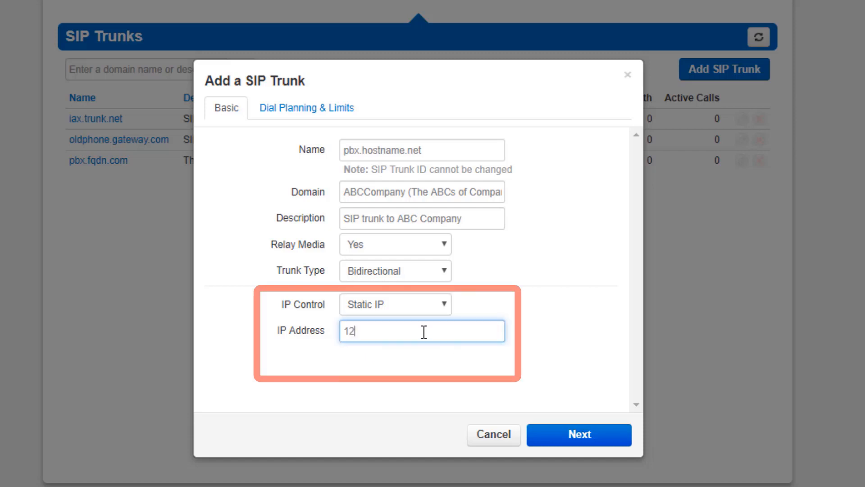
type("9.67.244.67")
Change IP Control to Require Registration with sipuseraccountid as the SIP user, keeping the generated SIP password
left_click(423, 307)
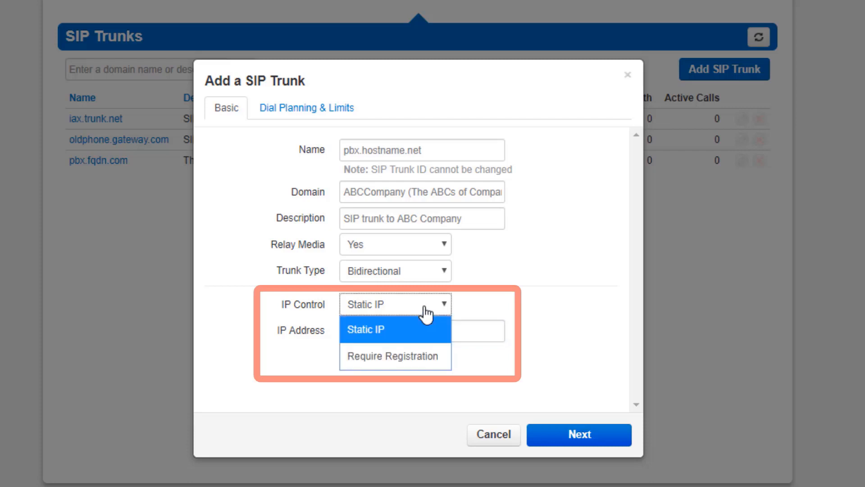
left_click(424, 362)
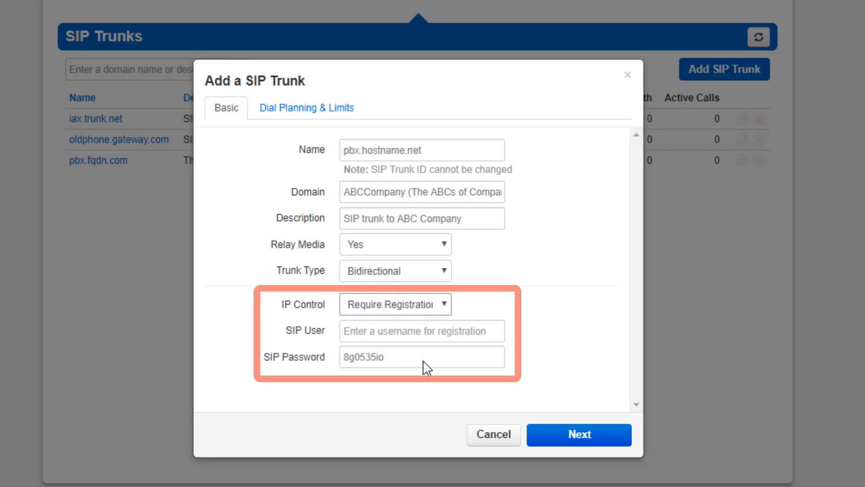
left_click(422, 337)
type("sipusera")
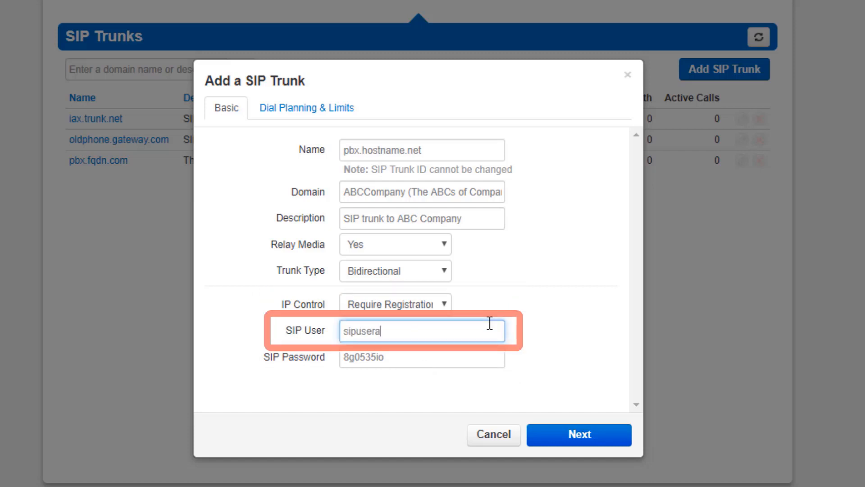
type("ccountid")
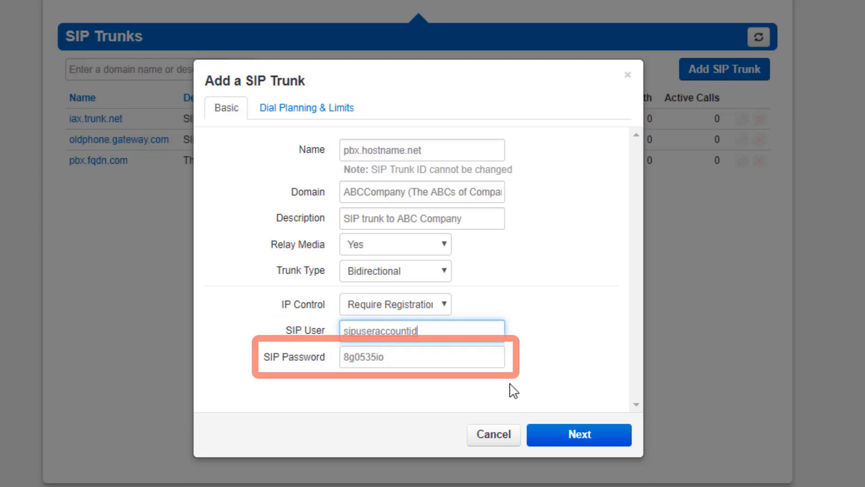
left_click(496, 359)
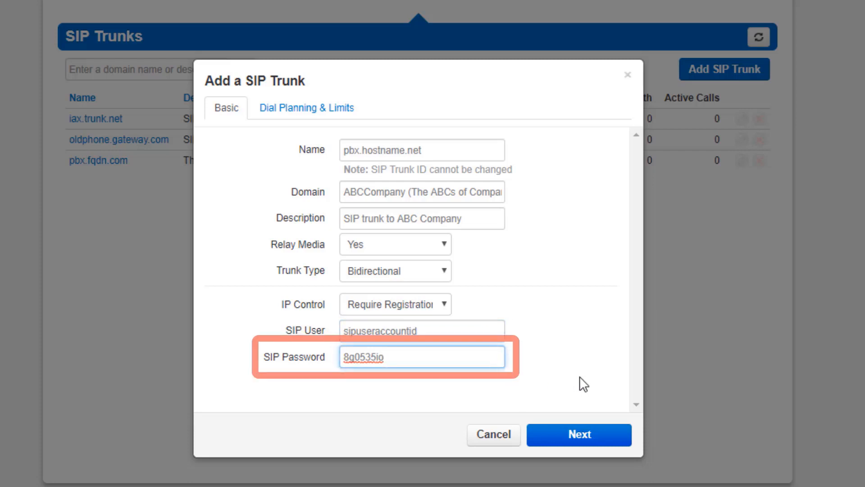
In the dial planning settings, keep ABCCompany as the Dial Translation and set the Dial Permission to US and Canada
left_click(596, 440)
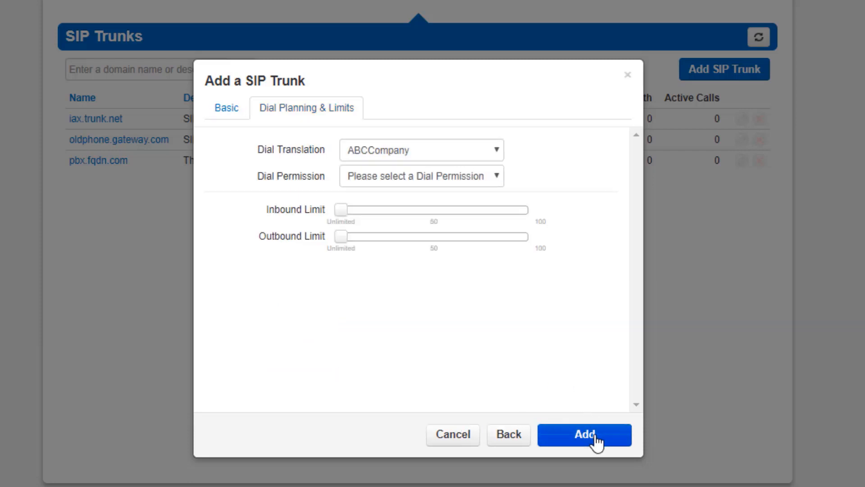
left_click(485, 152)
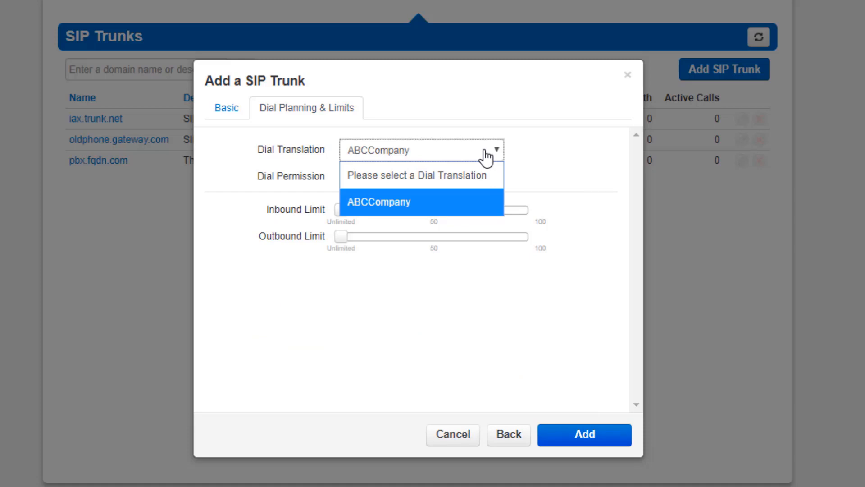
left_click(486, 157)
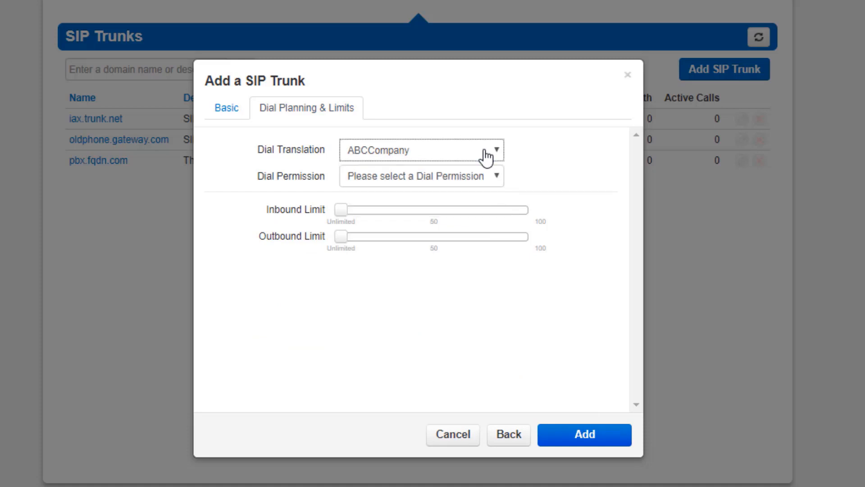
left_click(496, 180)
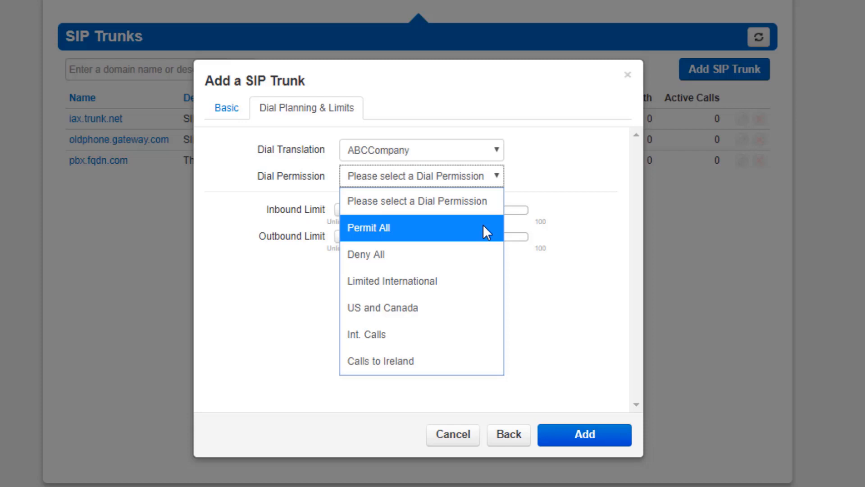
left_click(433, 307)
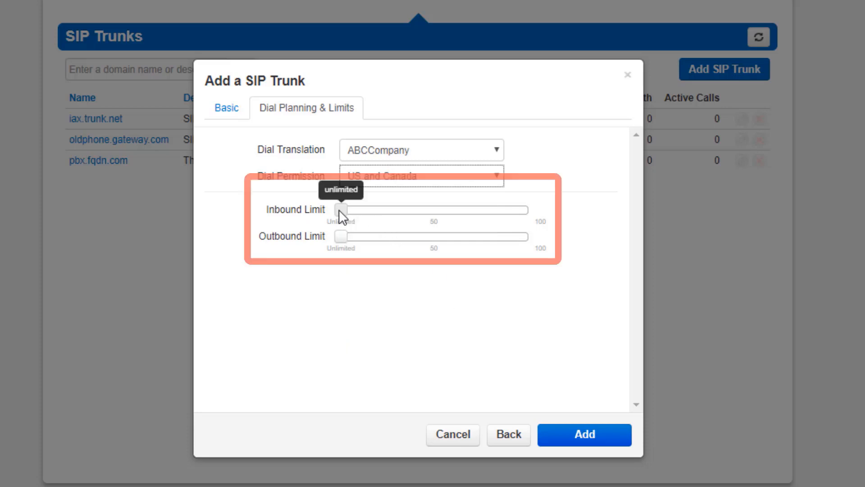
Set both the inbound and outbound call limits to just below 50 and add the SIP trunk
left_click_drag(339, 209, 425, 219)
mouse_move(345, 239)
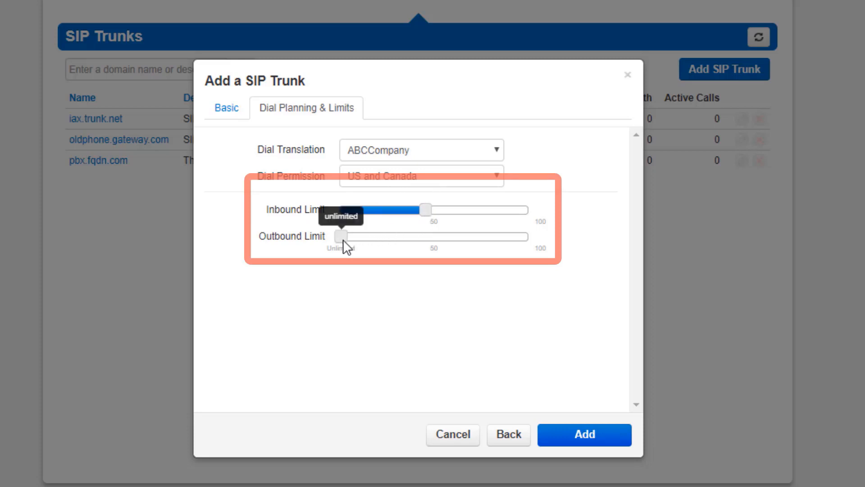
left_click_drag(342, 239, 426, 239)
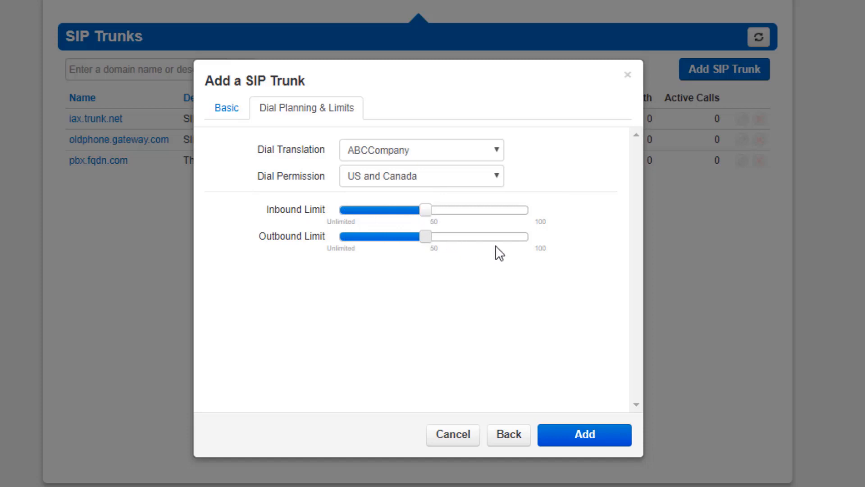
left_click(585, 437)
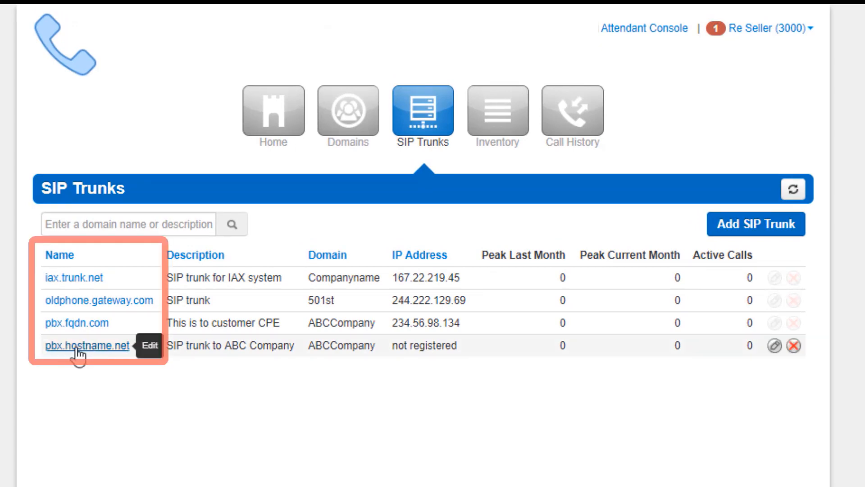
Open the pbx.hostname.net trunk for editing and allow failover
left_click(775, 346)
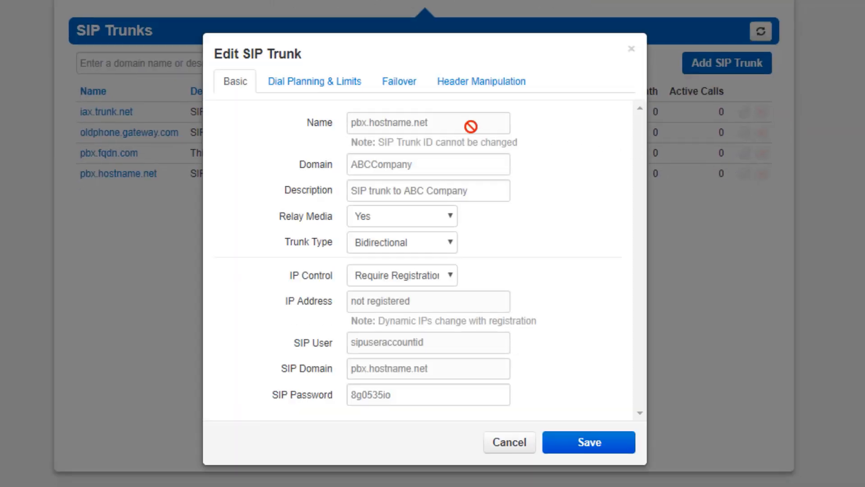
left_click(399, 83)
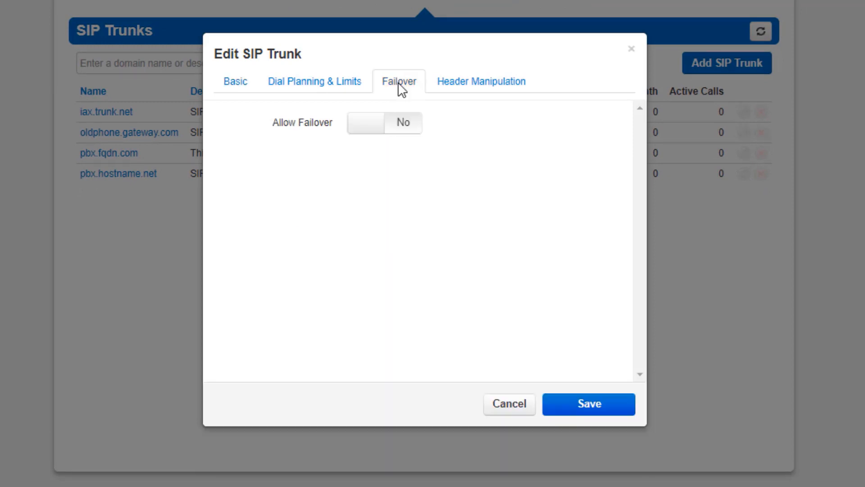
left_click(372, 124)
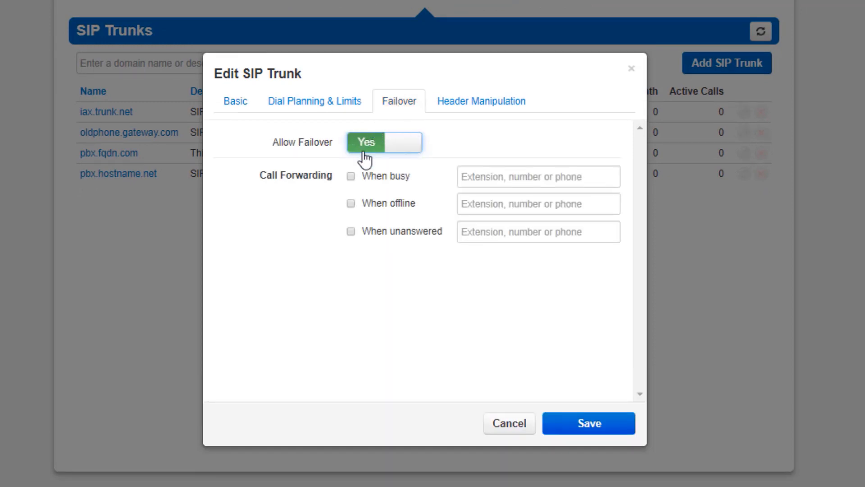
Enable call forwarding when busy and enter the forwarding phone number
left_click(351, 177)
left_click(509, 174)
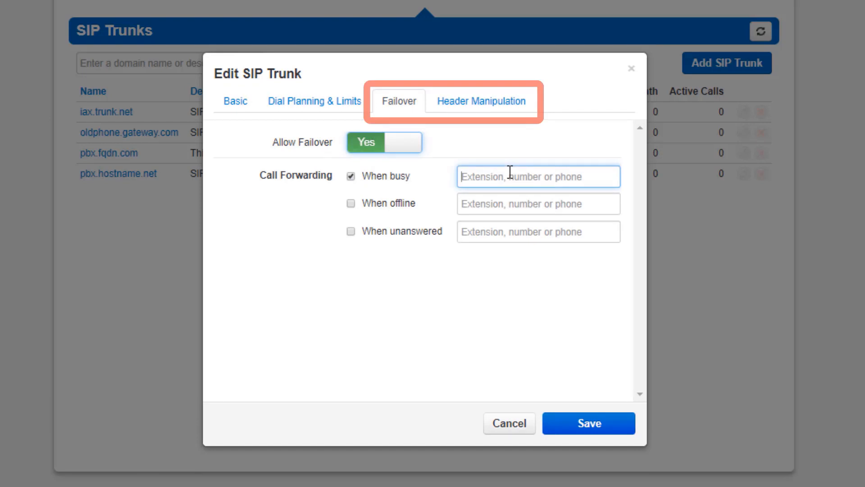
type("155521")
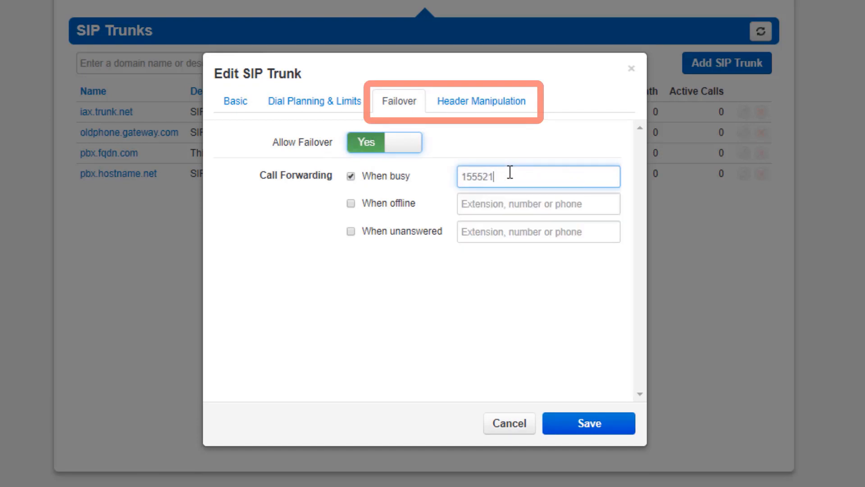
type("76190")
Enable call forwarding when offline to the same phone number as the busy forwarding
left_click(348, 201)
left_click(351, 203)
left_click(485, 212)
type("1555")
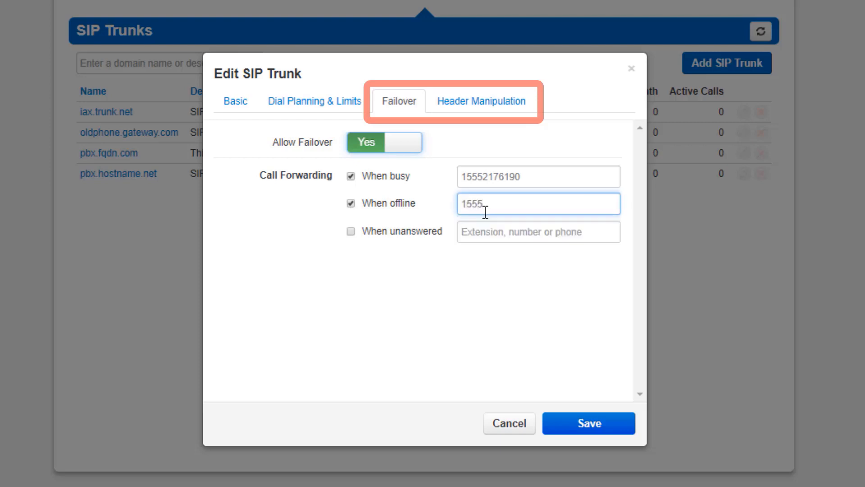
type("2176190")
Enable call forwarding when unanswered, enter a different forwarding phone number, and choose the ring time before forwarding
left_click(351, 232)
left_click(481, 234)
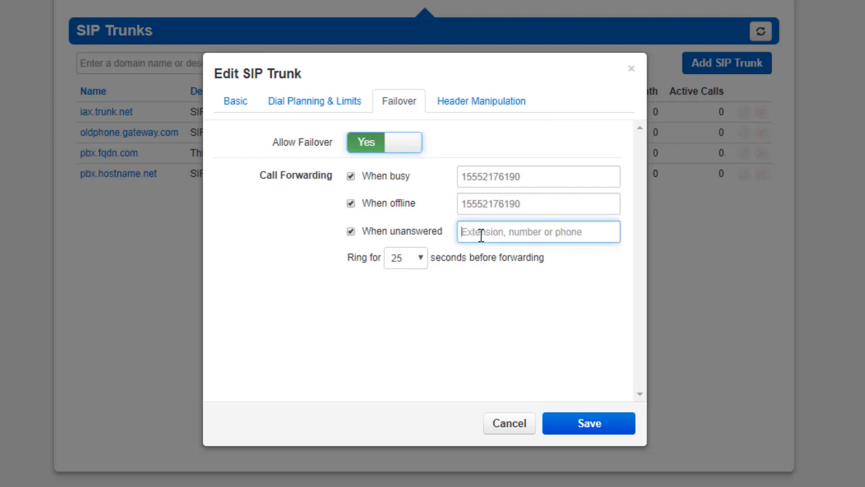
type("1212")
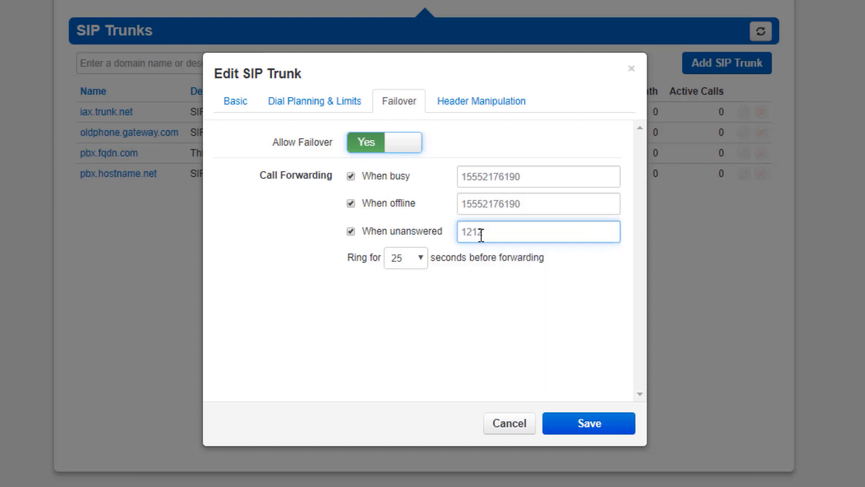
type("5551138")
left_click(408, 259)
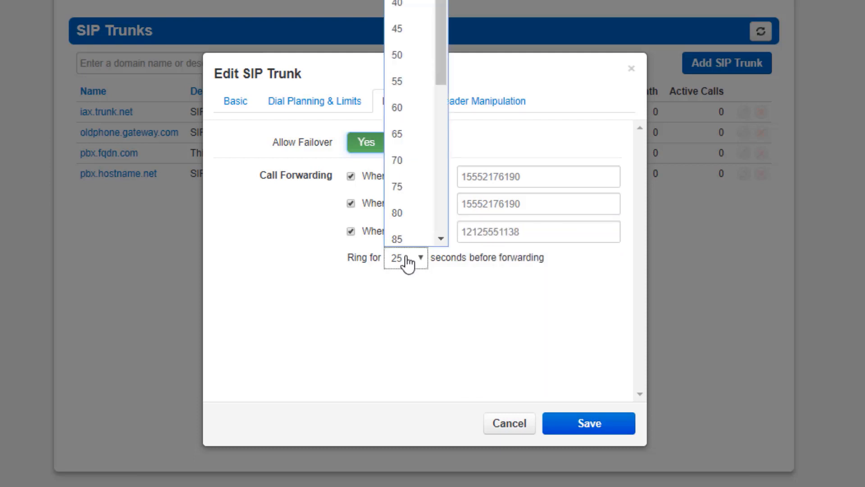
left_click(420, 99)
View the trunk's Header Manipulation settings and save the edited SIP trunk
left_click(499, 112)
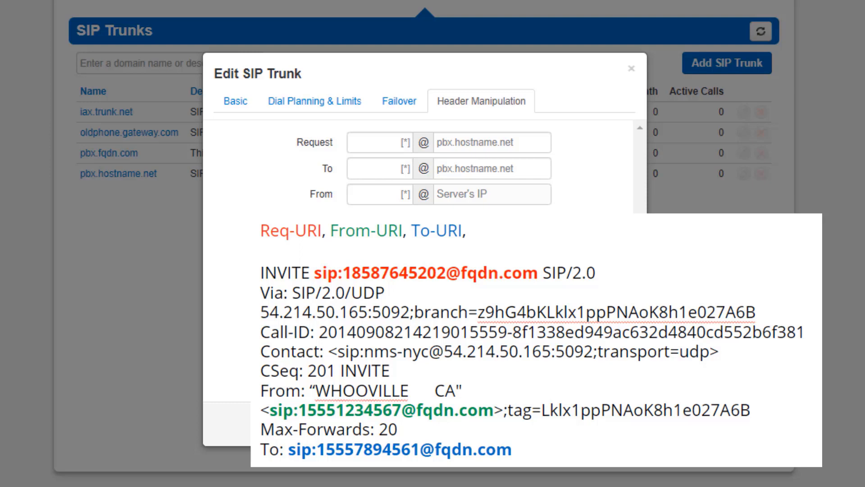
left_click(588, 426)
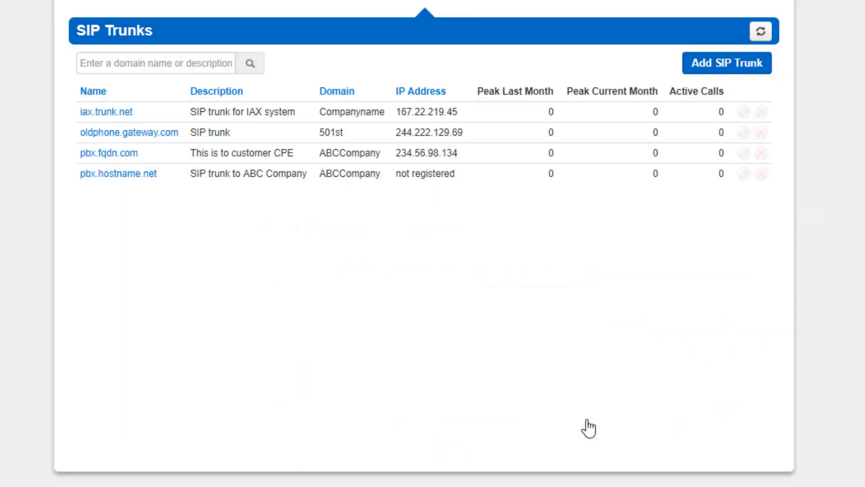
Delete the pbx.hostname.net SIP trunk from the list
left_click(762, 175)
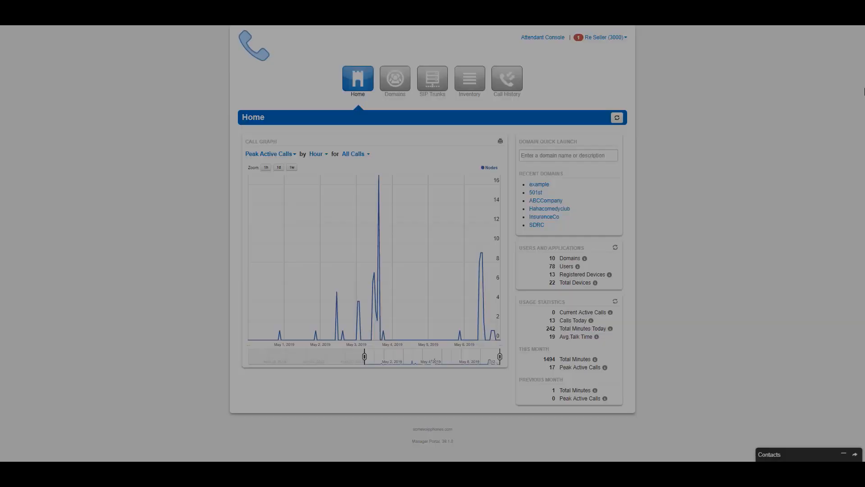